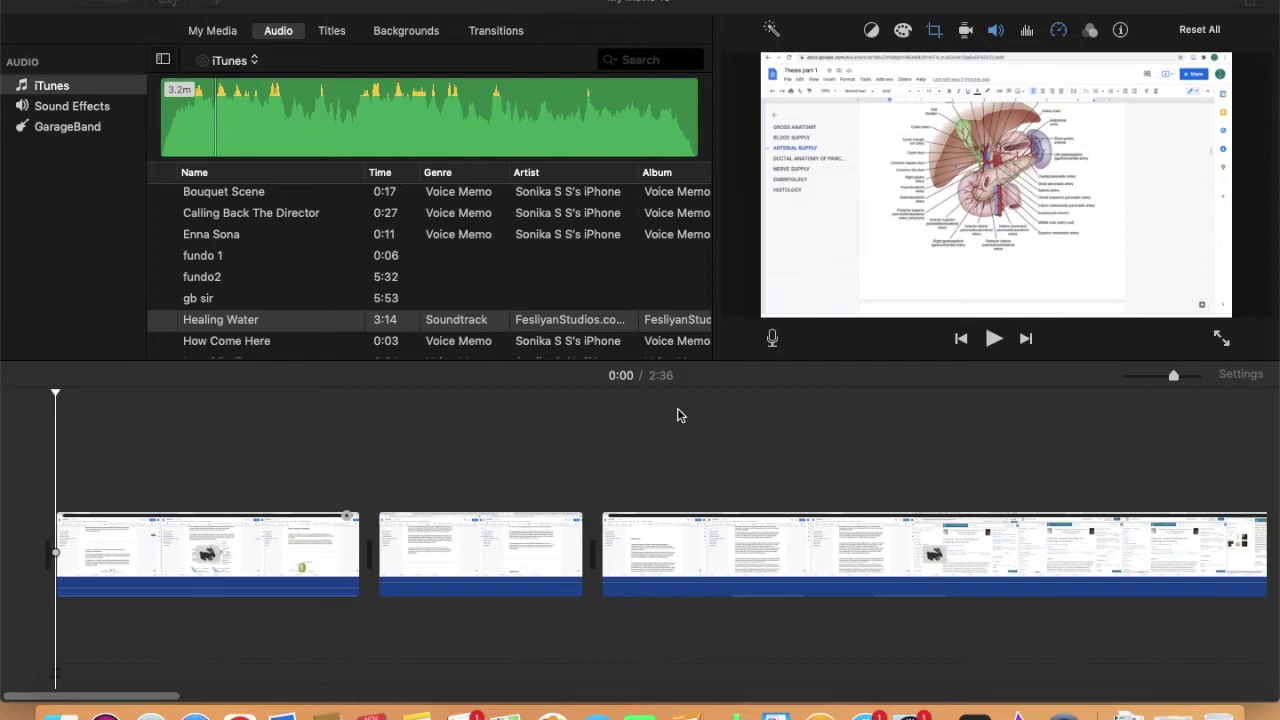
Play the movie full screen from the start, pausing at 0:02 and at the ScienceDirect chapter page at 0:15
click(1218, 341)
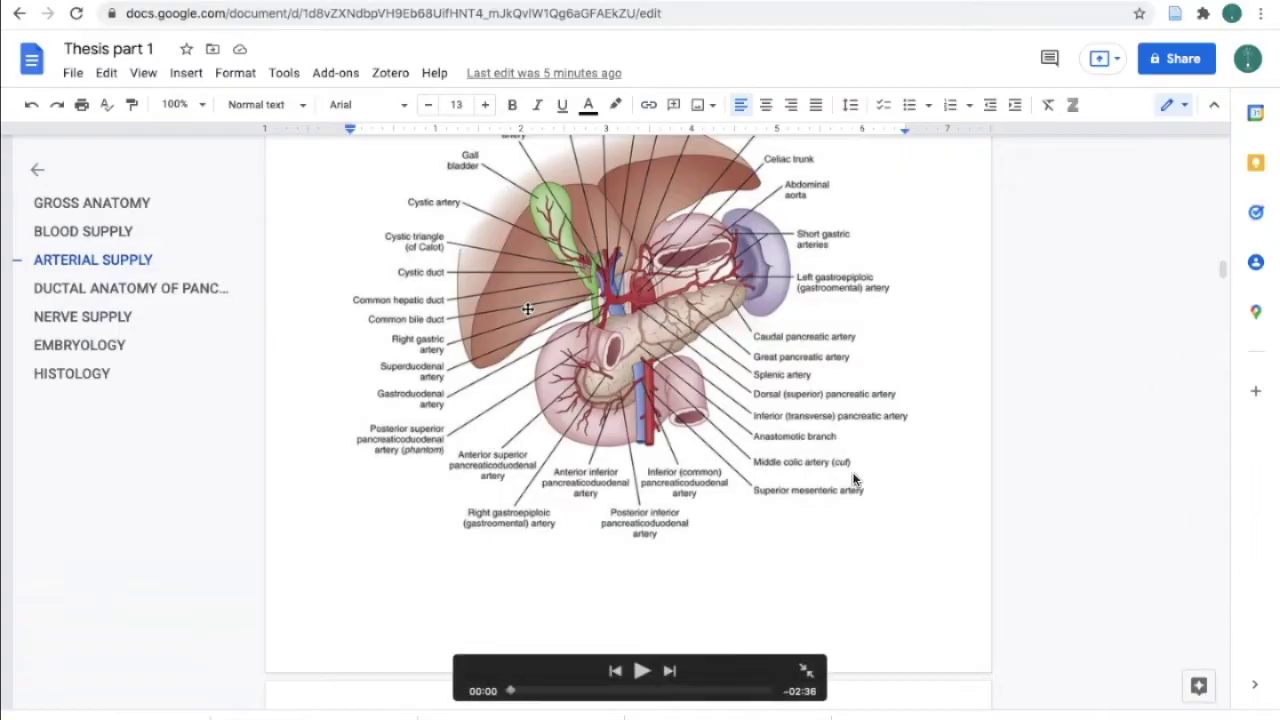
click(641, 672)
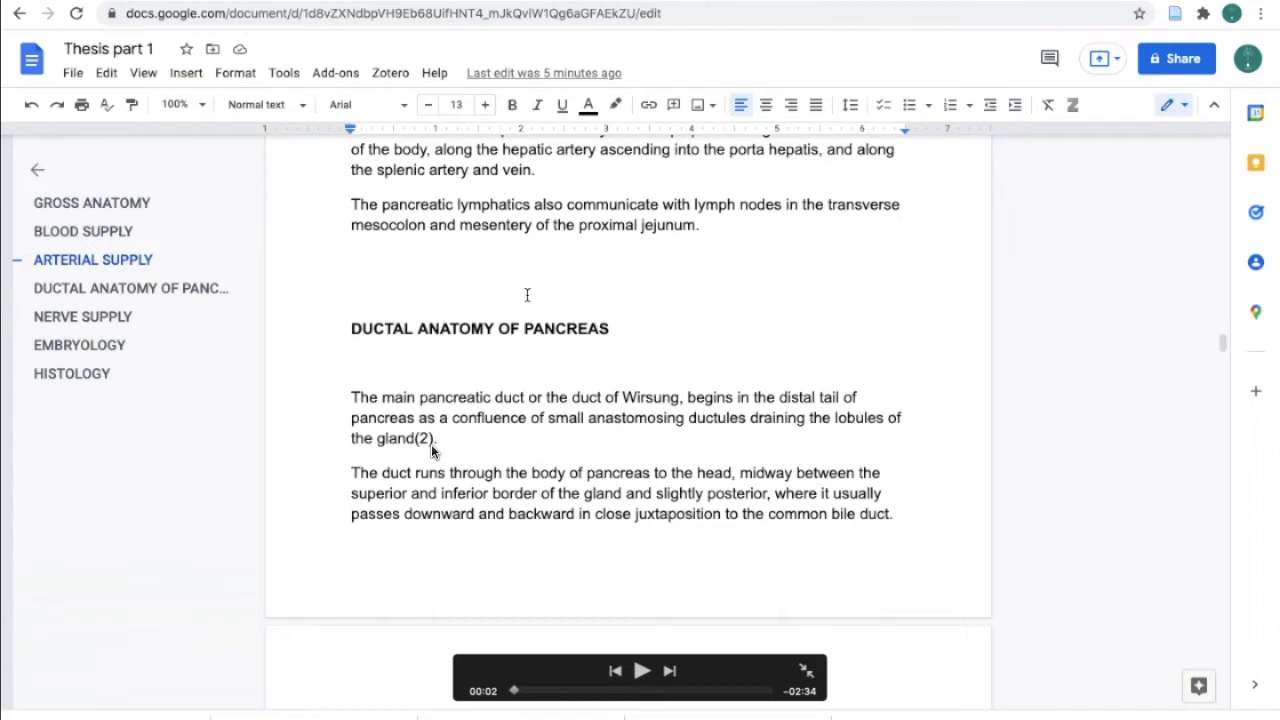
click(641, 673)
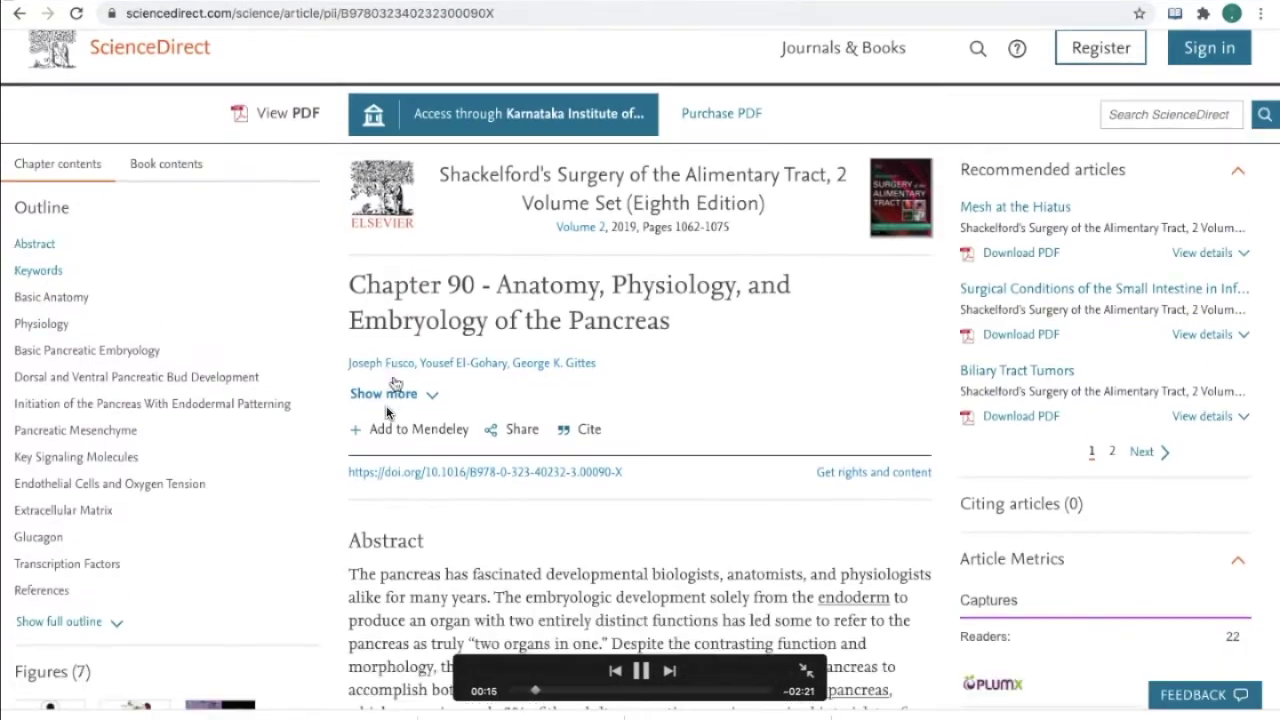
click(640, 672)
click(640, 672)
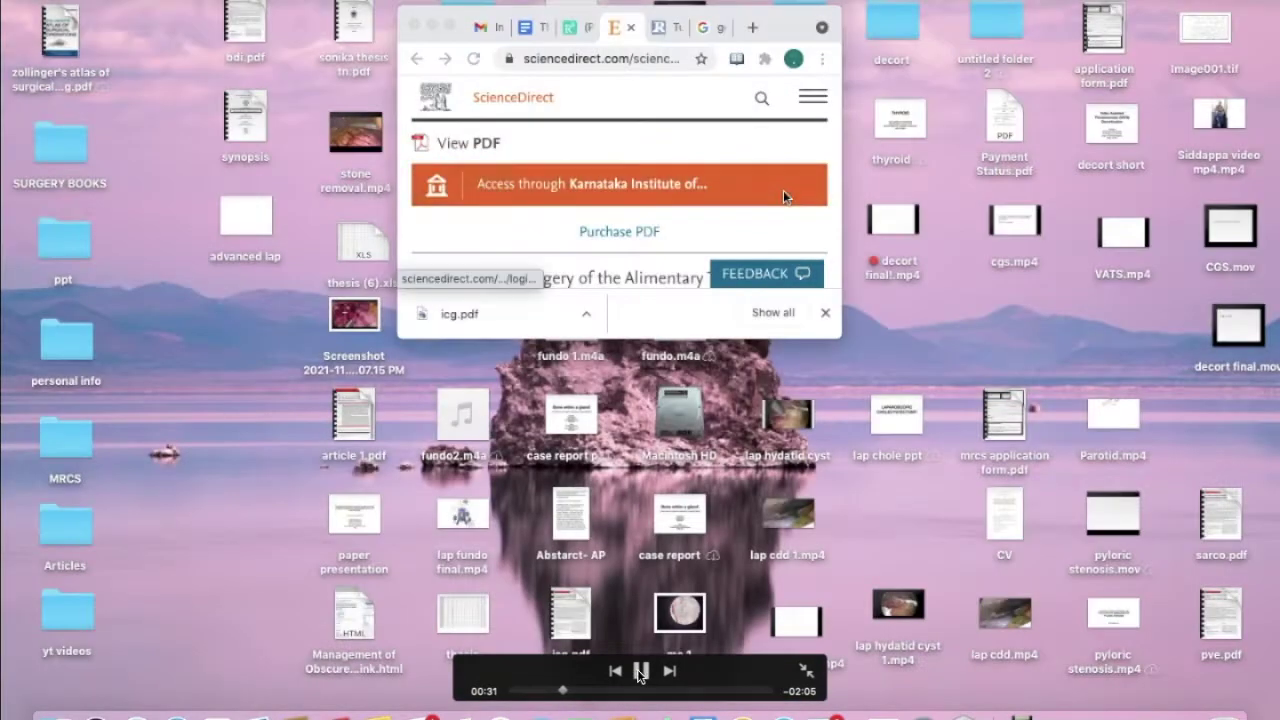
Play on through the Zotero library segment, pausing at 0:31, at 0:32 and at the selected pancreas anatomy entry at 0:35
click(640, 671)
click(640, 671)
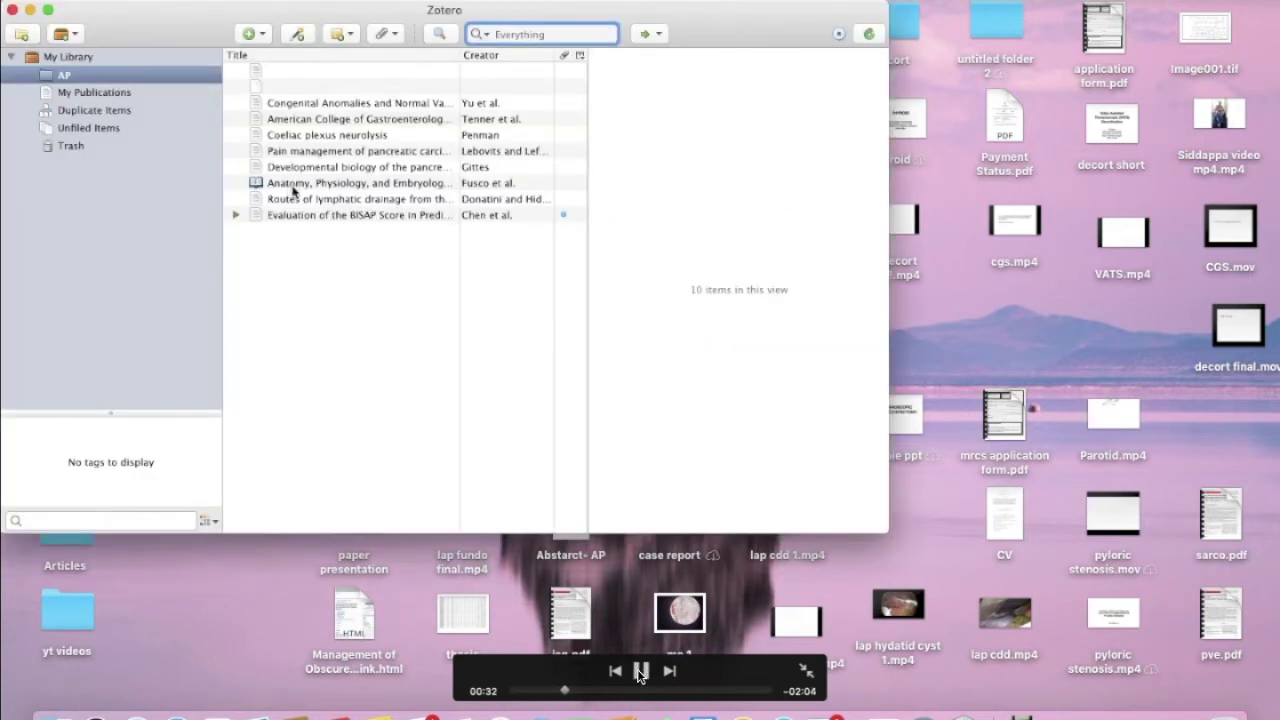
click(639, 671)
click(642, 671)
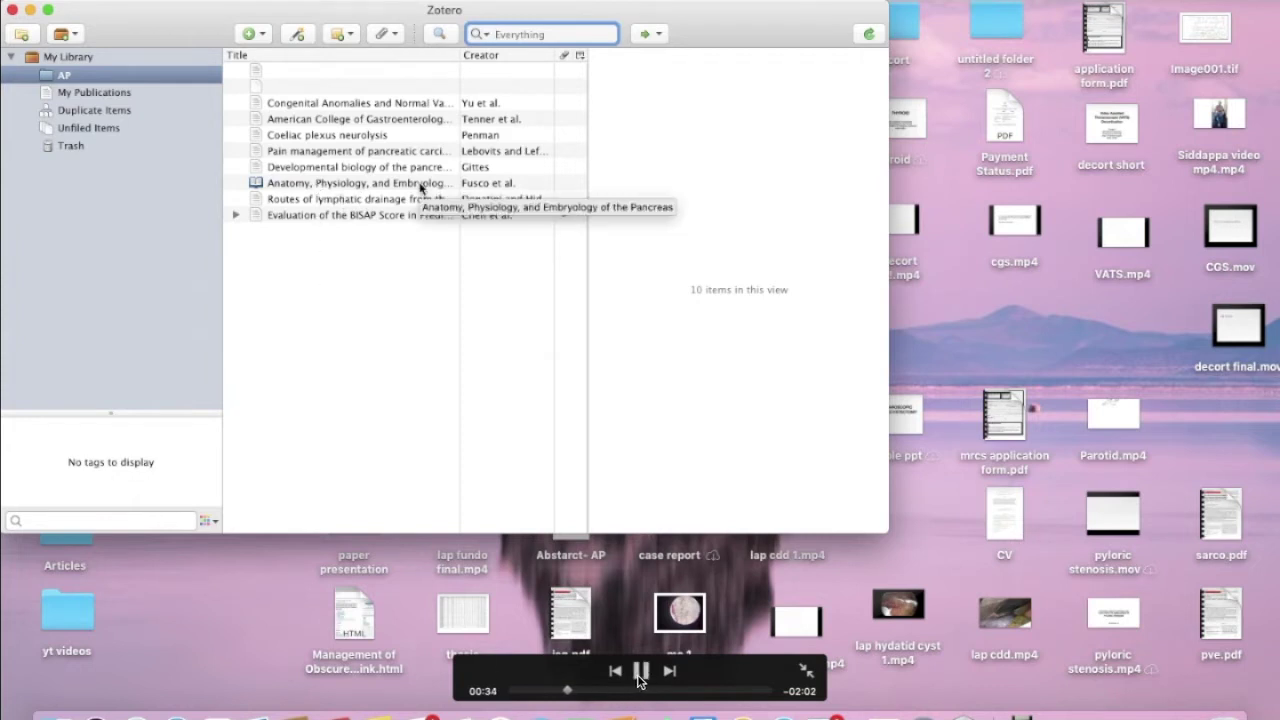
click(640, 677)
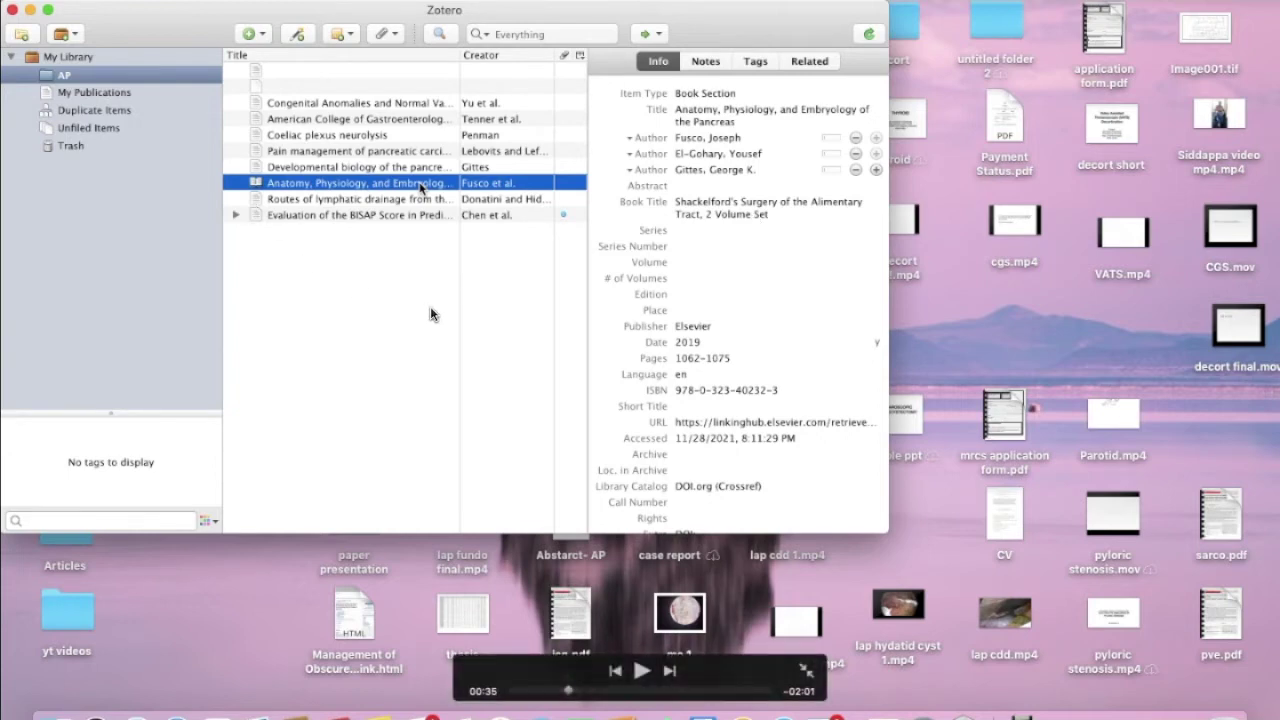
Play on through the Embryology citation segment, pausing at 0:41, at 0:54 and at the Histology section at 1:01
click(641, 676)
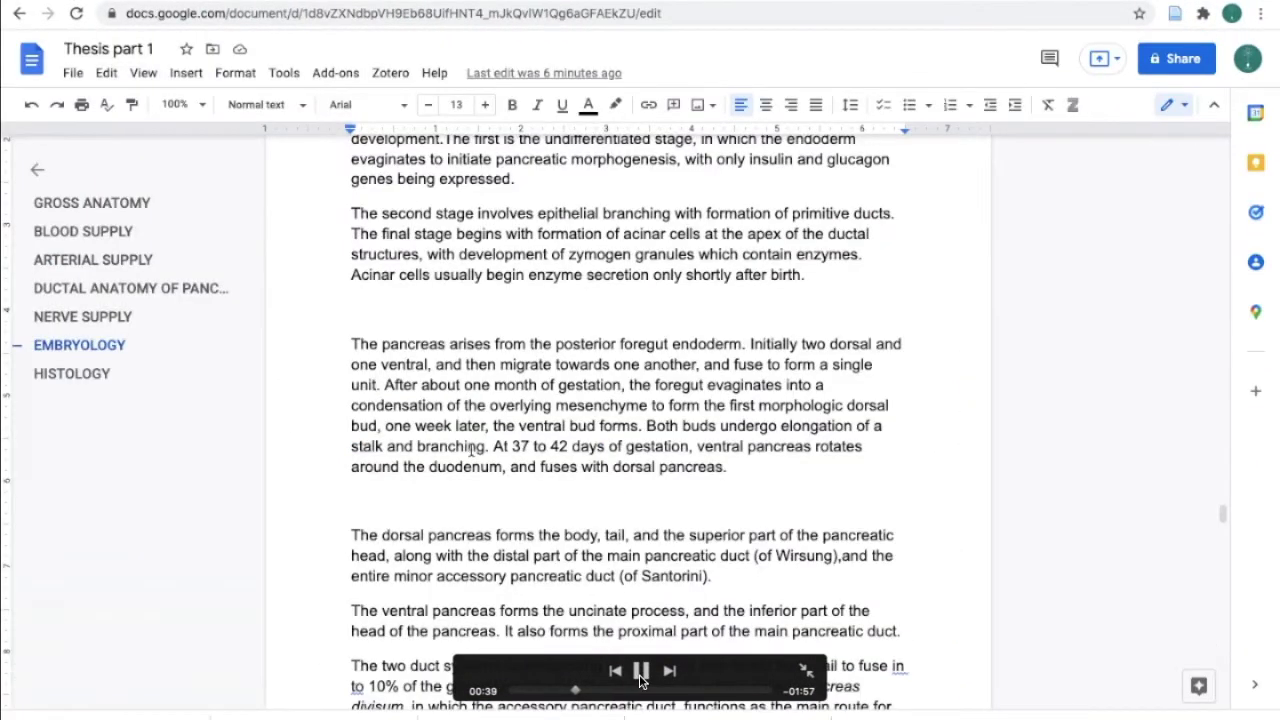
click(641, 676)
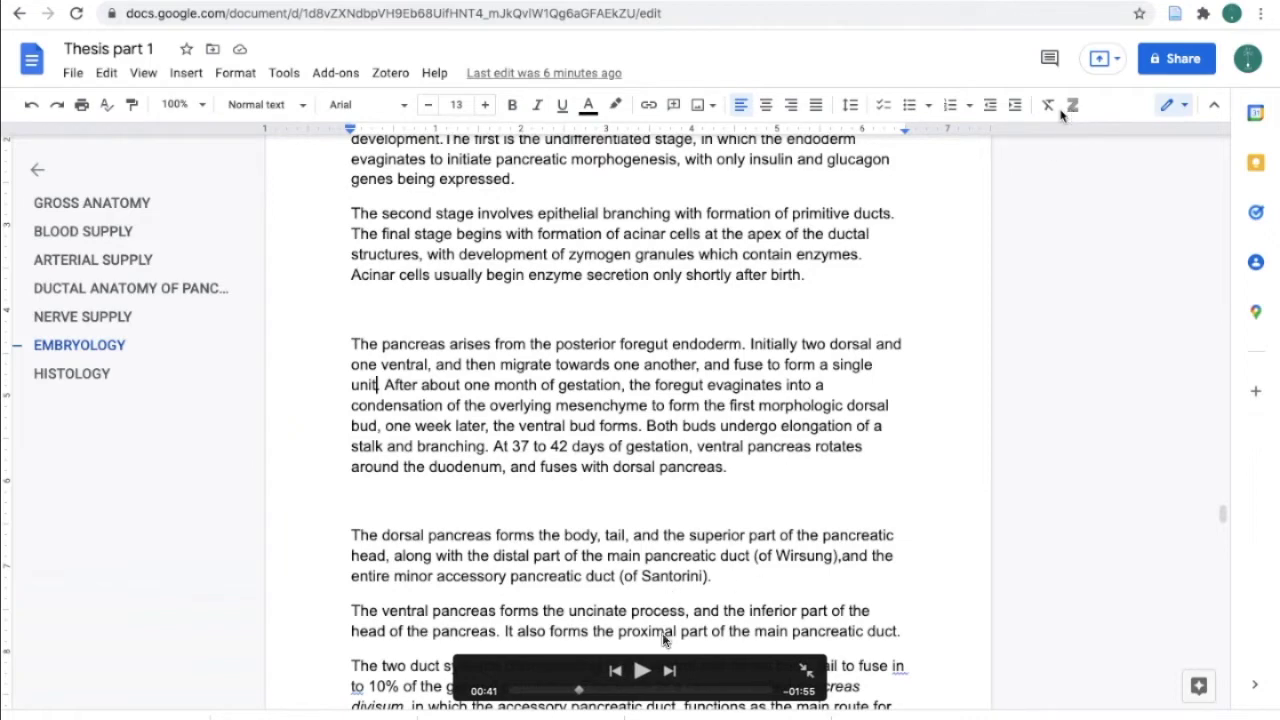
click(645, 673)
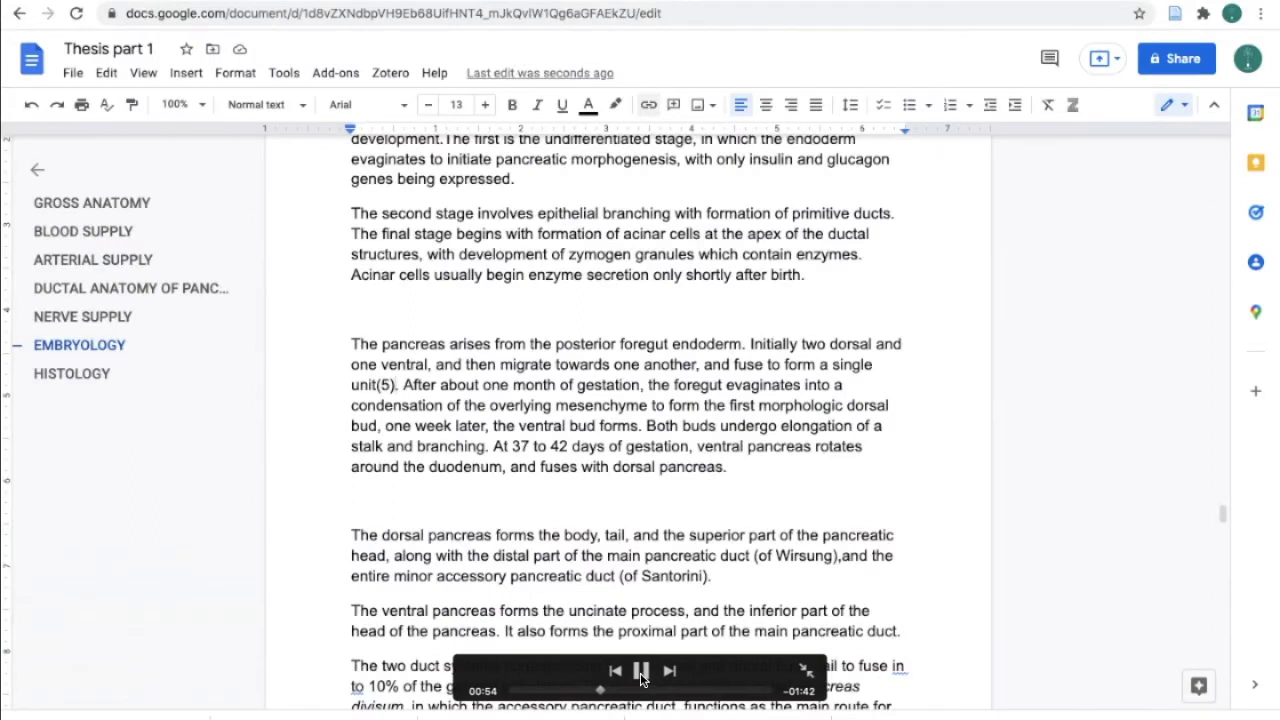
click(642, 676)
click(642, 672)
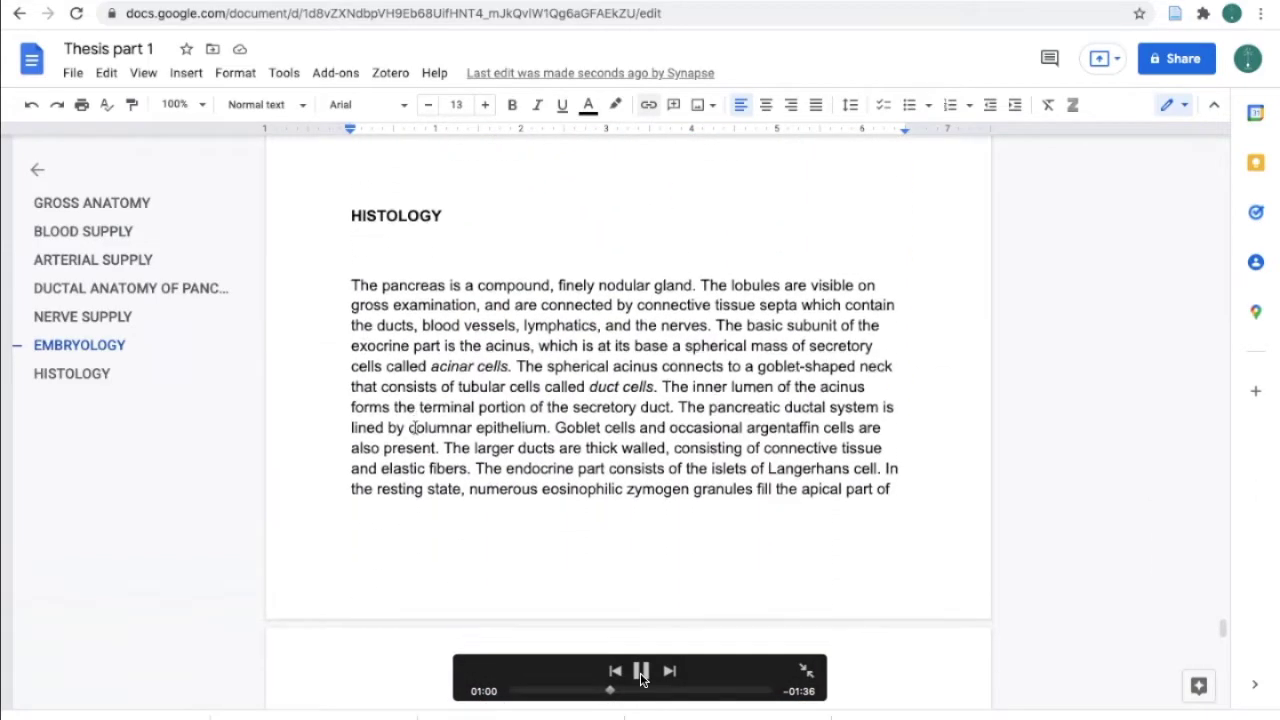
click(642, 677)
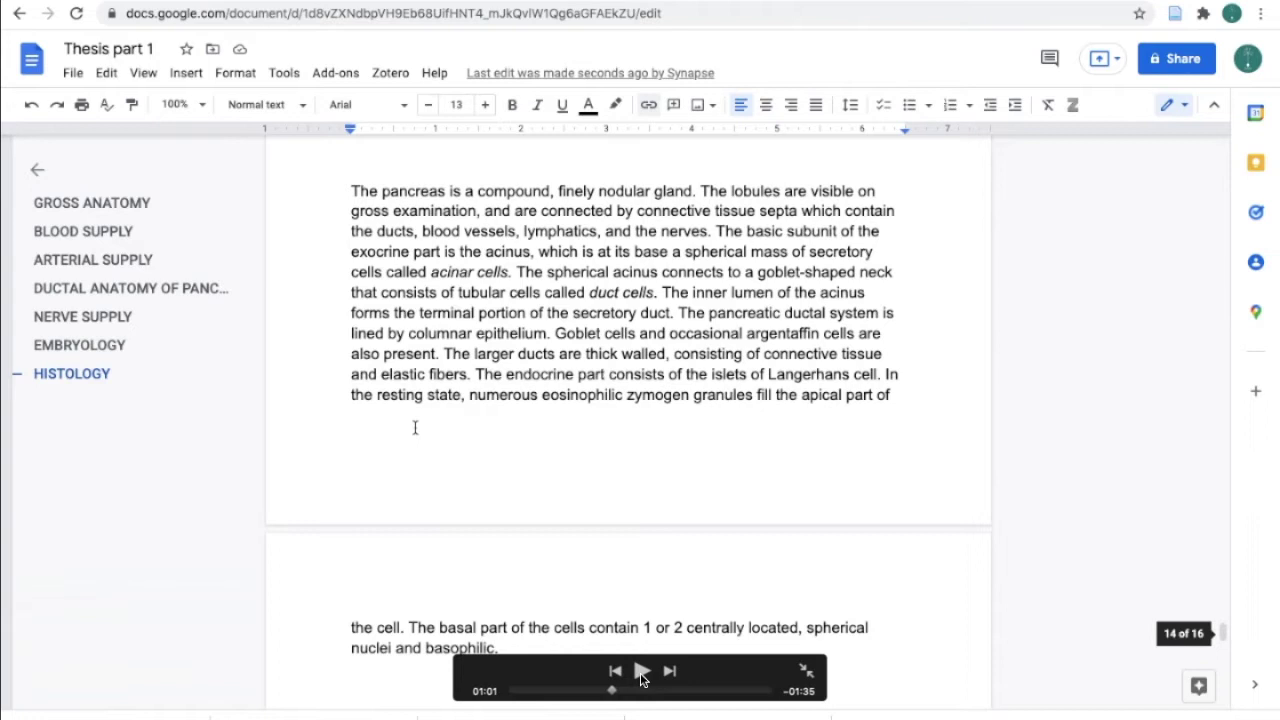
Play on through the Pancreapedia segment, pausing at the highlighted DOI at 1:21 and at the Zotero library at 1:28
click(642, 672)
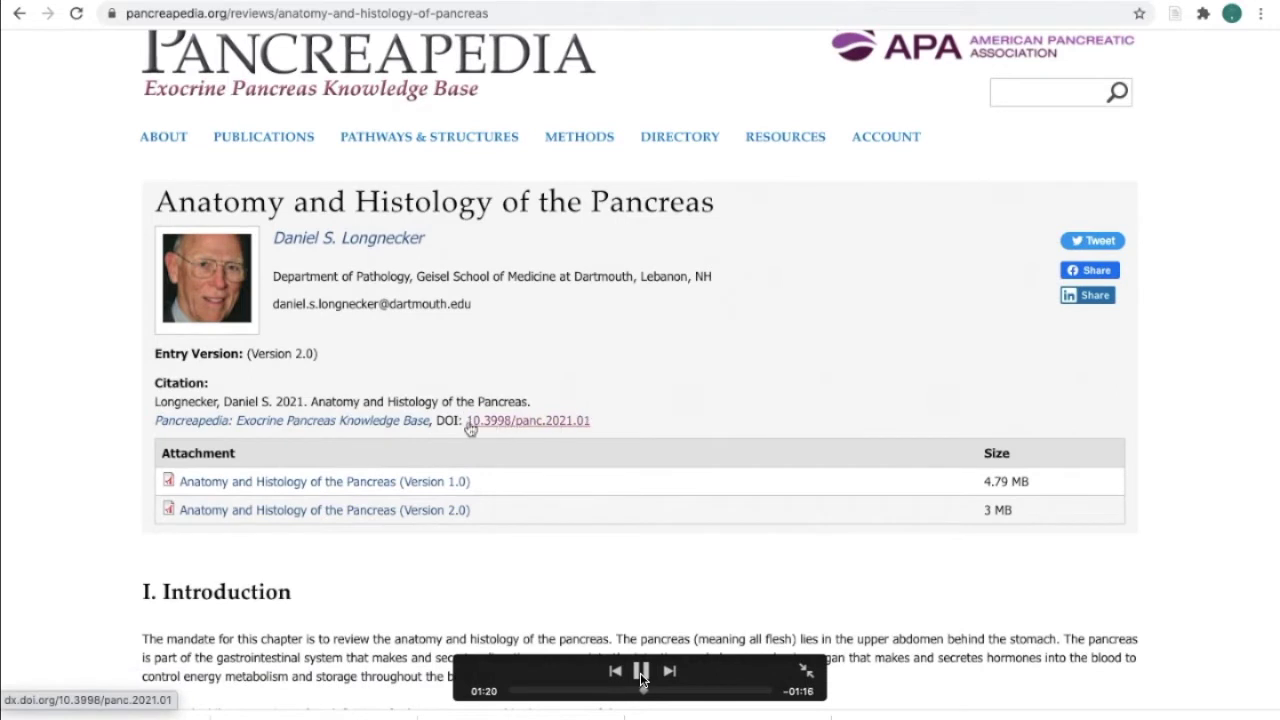
click(641, 679)
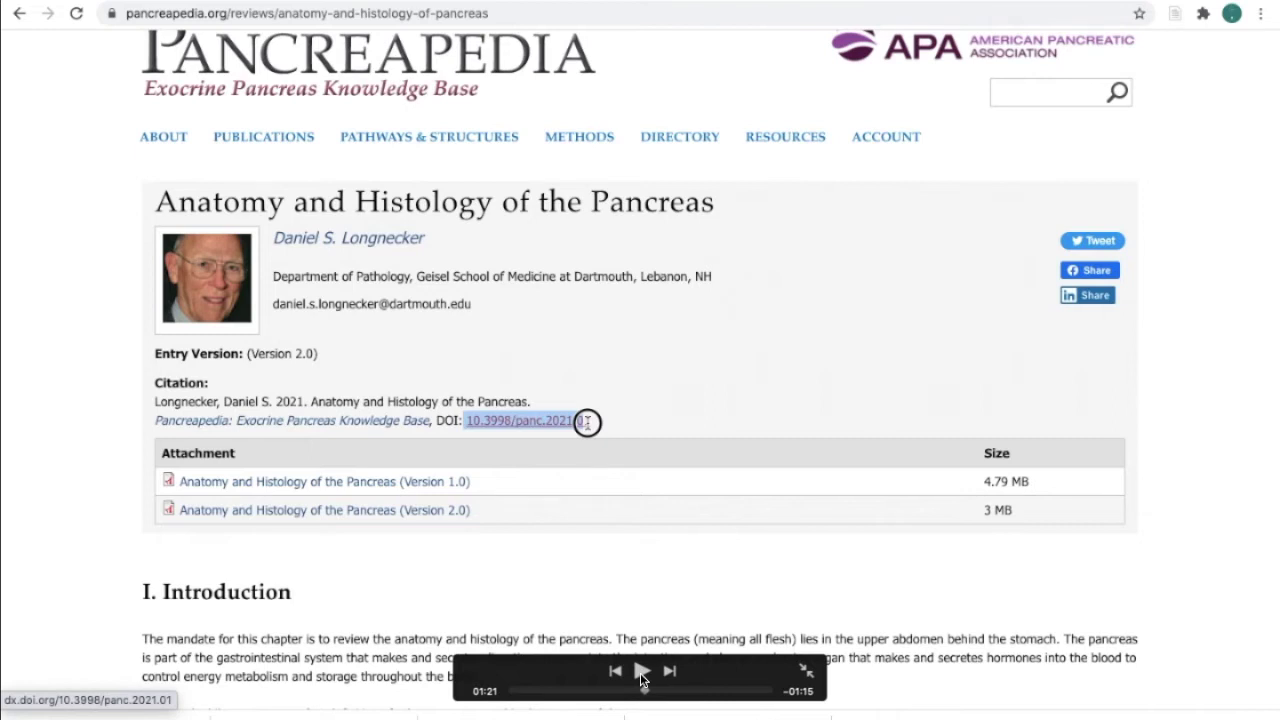
click(642, 676)
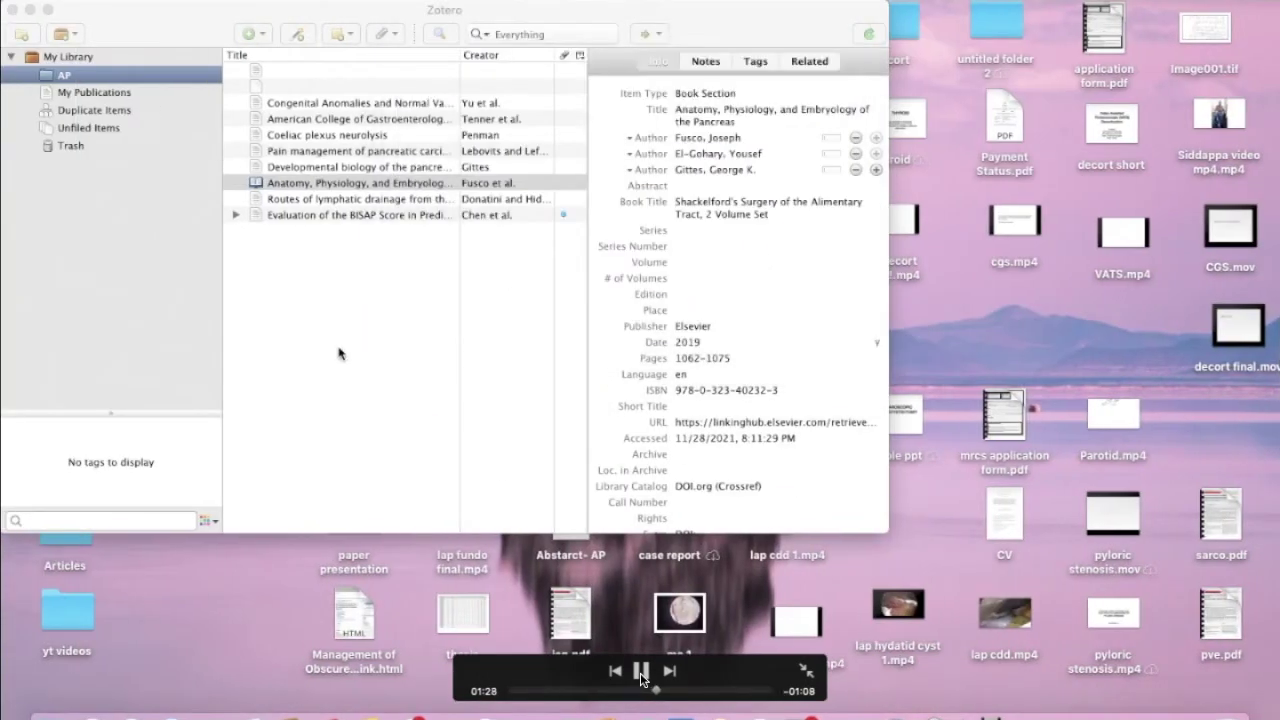
click(641, 672)
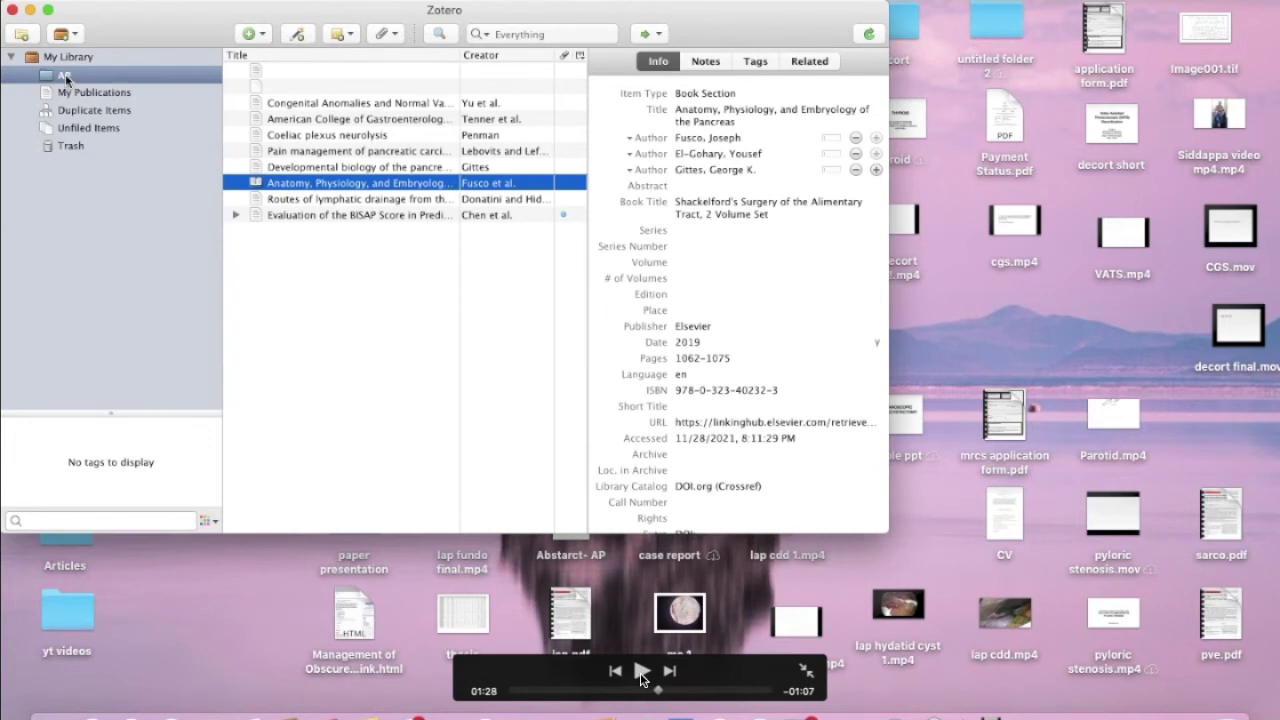
Play on through adding a reference by identifier, pausing at the empty identifier field at 1:31 and at the new entry at 1:54
click(641, 674)
click(641, 674)
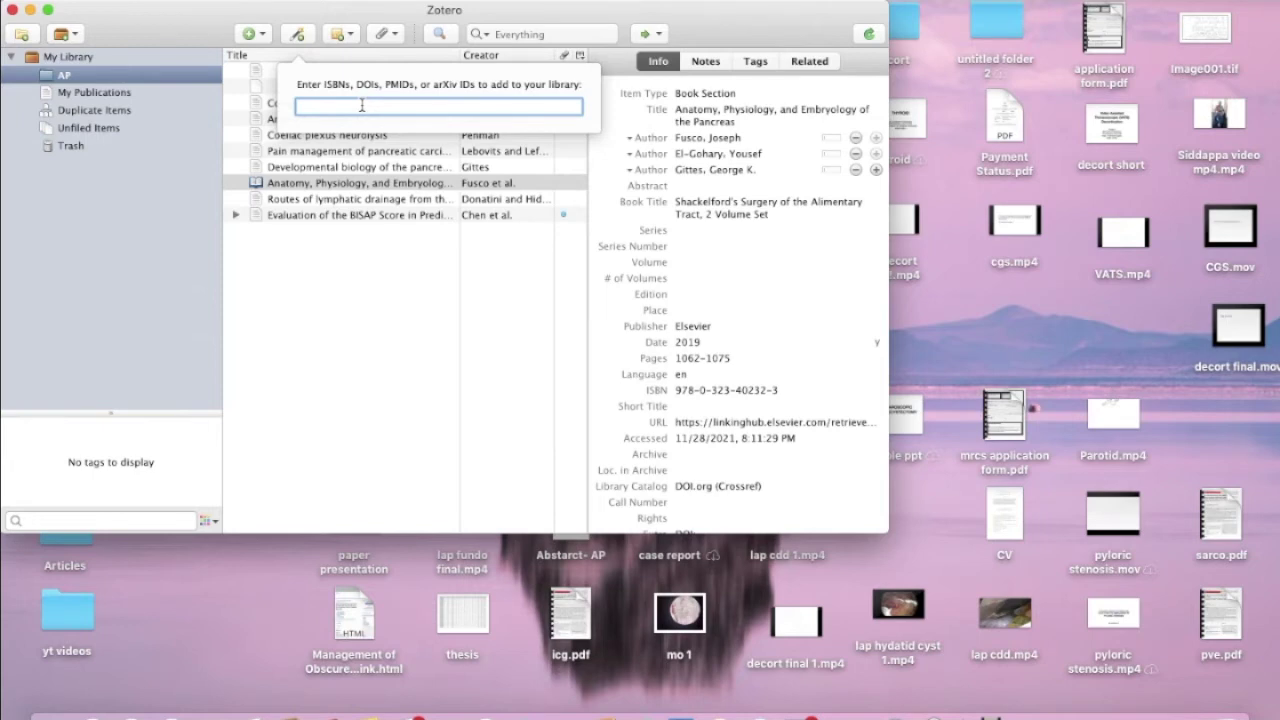
mouse_move(338, 129)
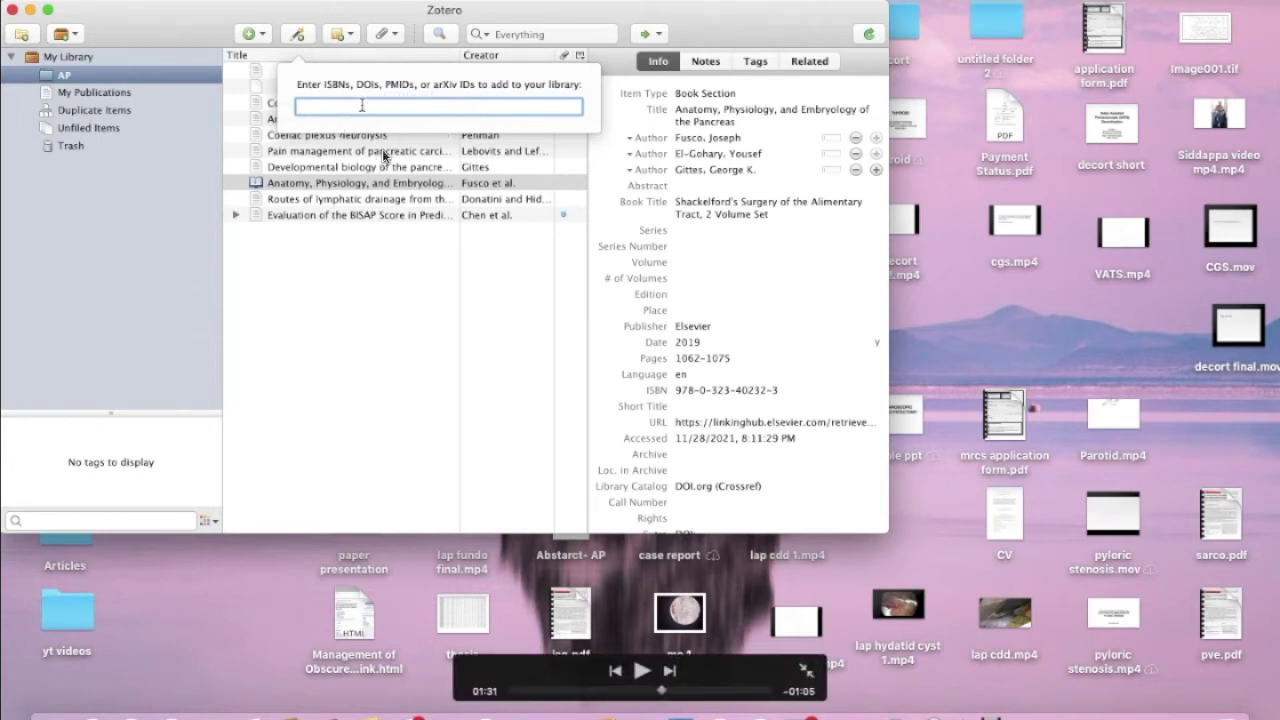
click(643, 671)
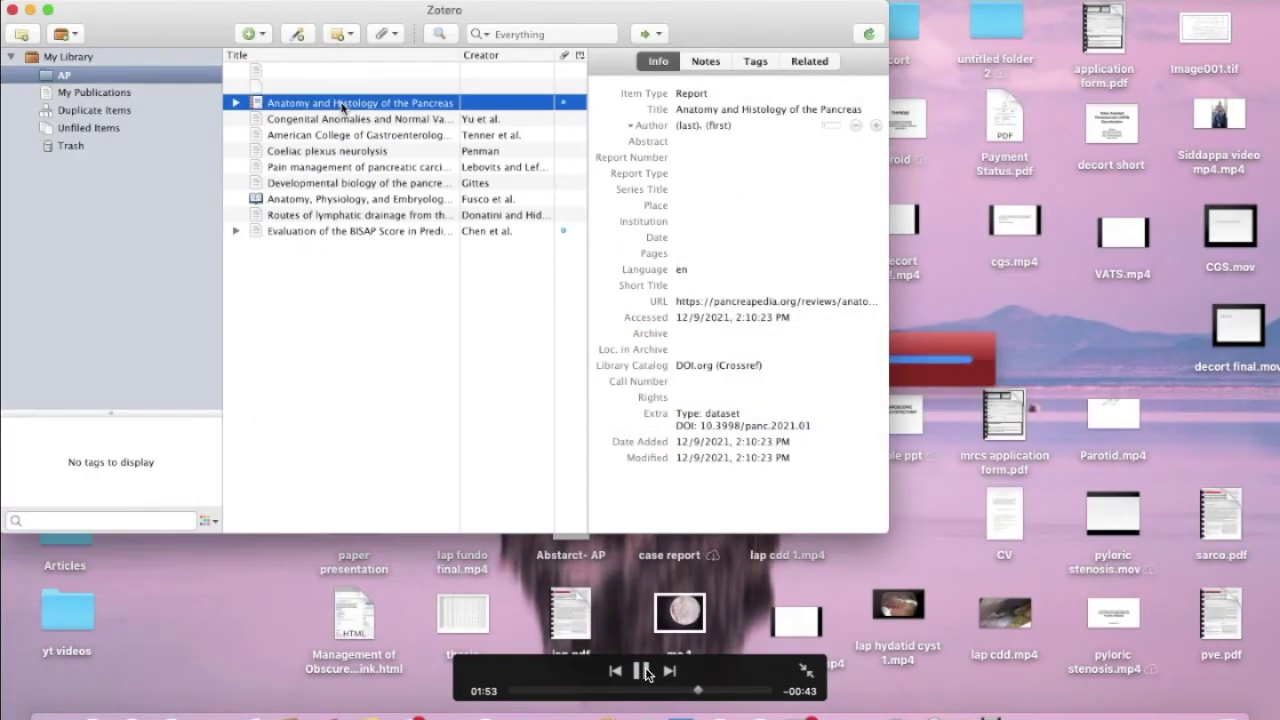
click(645, 672)
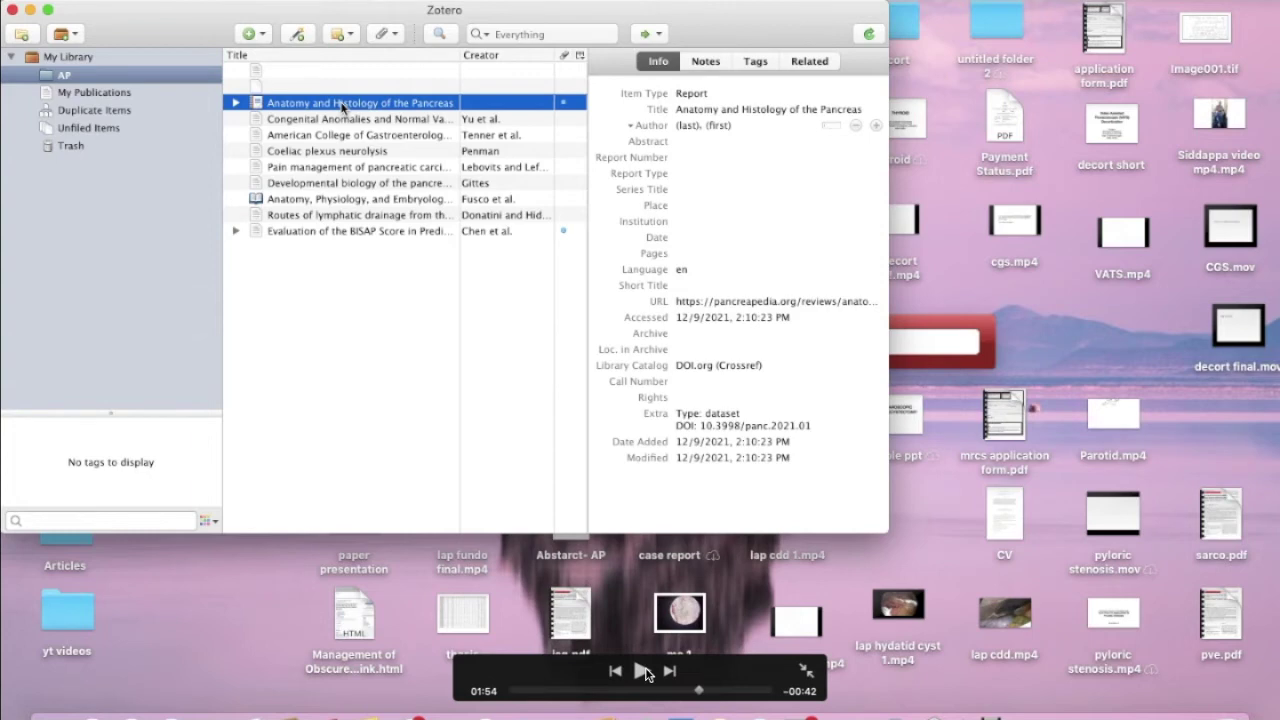
Play on to the inserted Histology citation, pausing at 2:12, and continue to the BIBLIOGRAPHY heading at 2:16
click(642, 671)
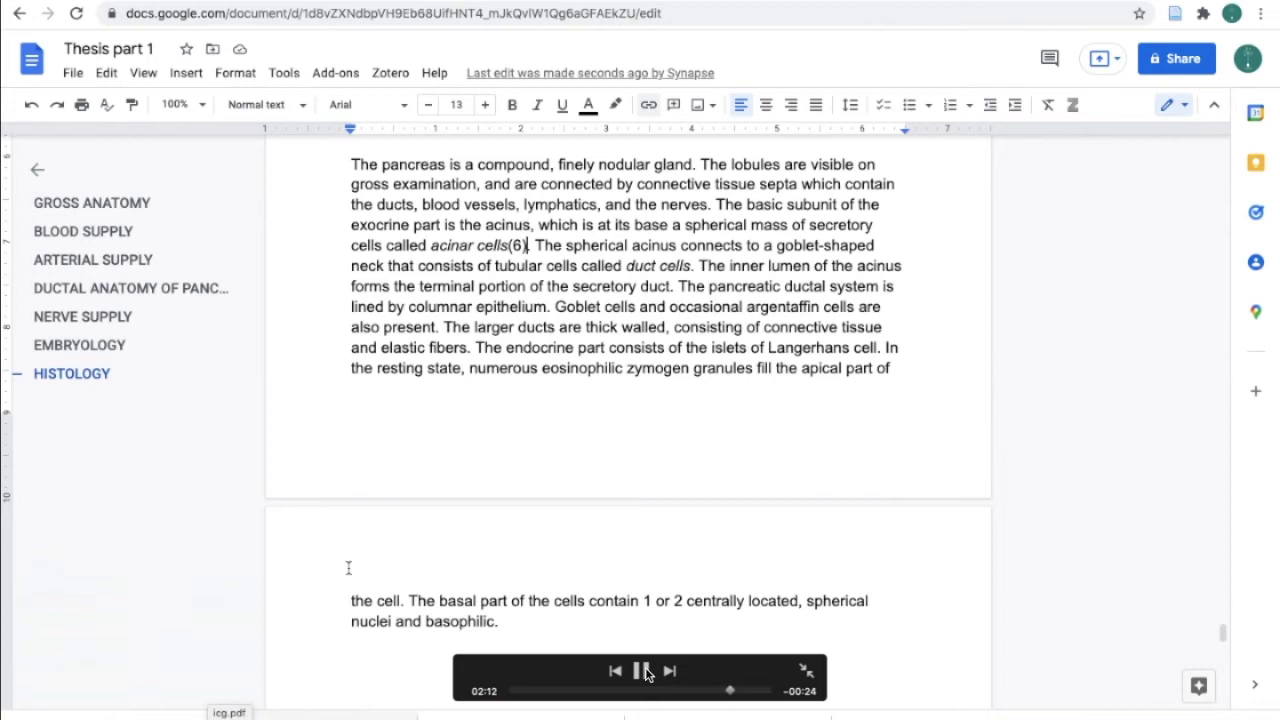
click(644, 671)
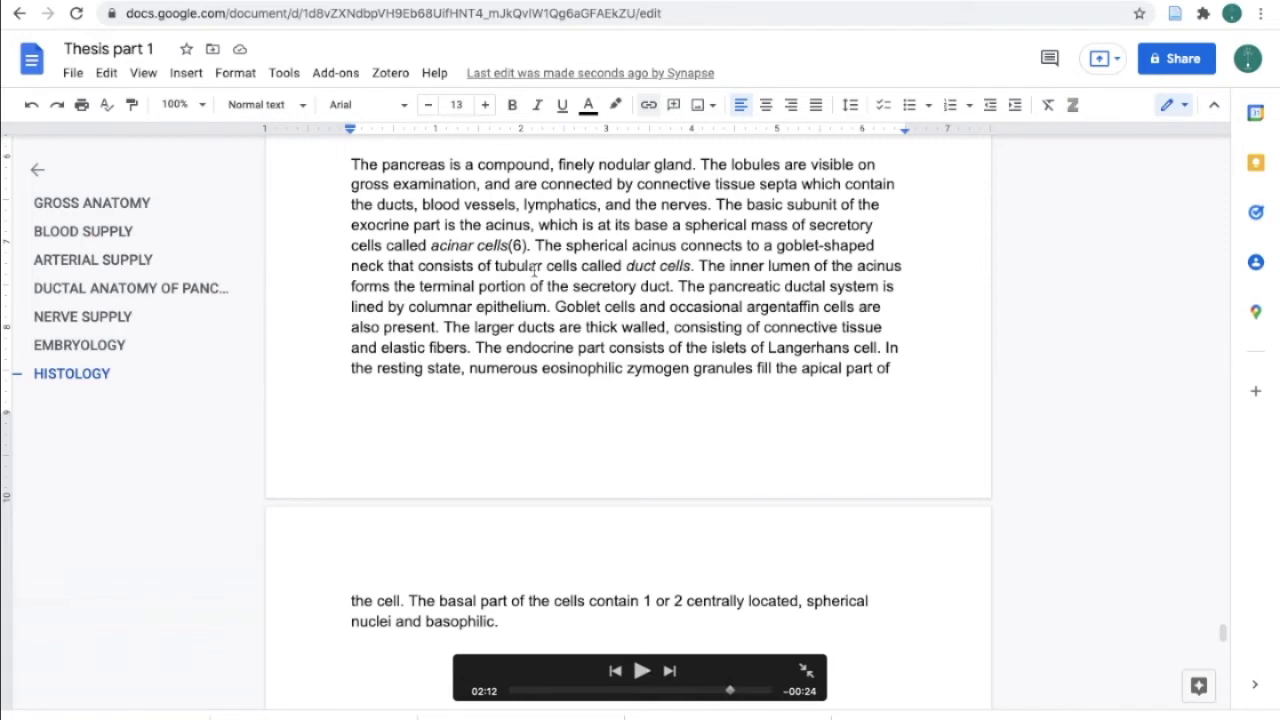
click(645, 673)
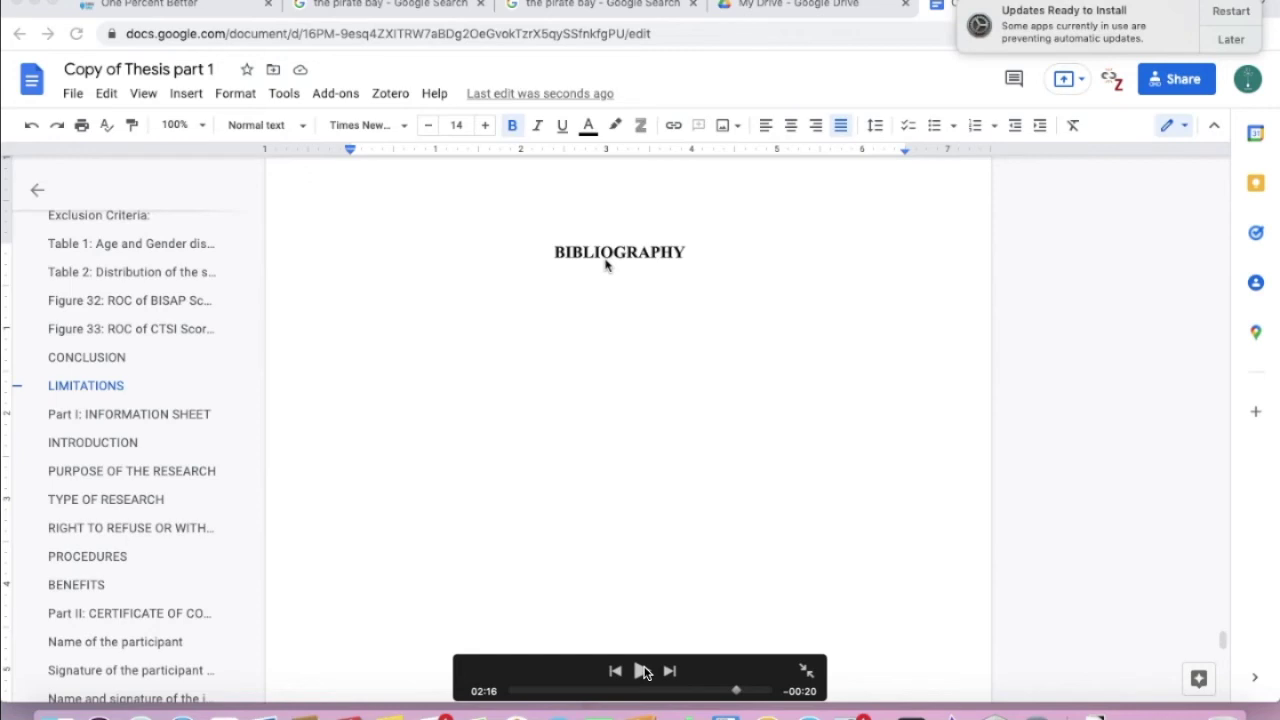
Play the bibliography insertion segment up to 2:20, rewind to 2:18 and resume playback
click(644, 672)
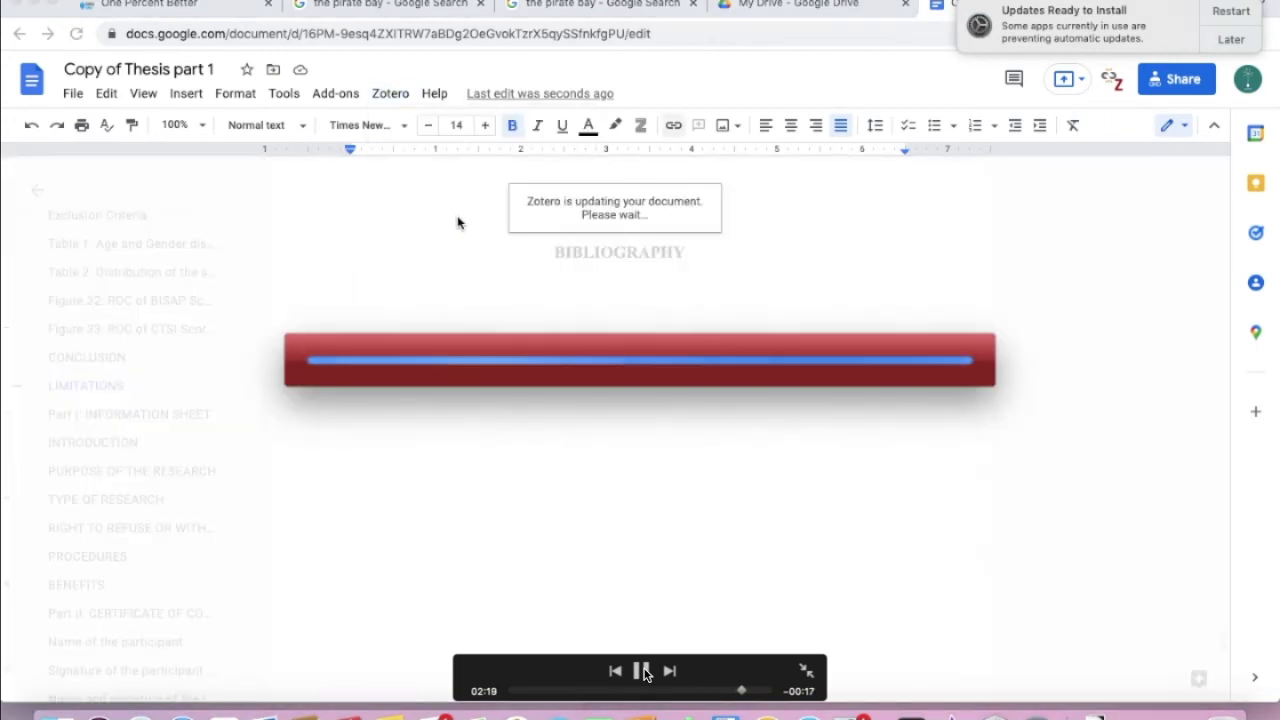
click(644, 672)
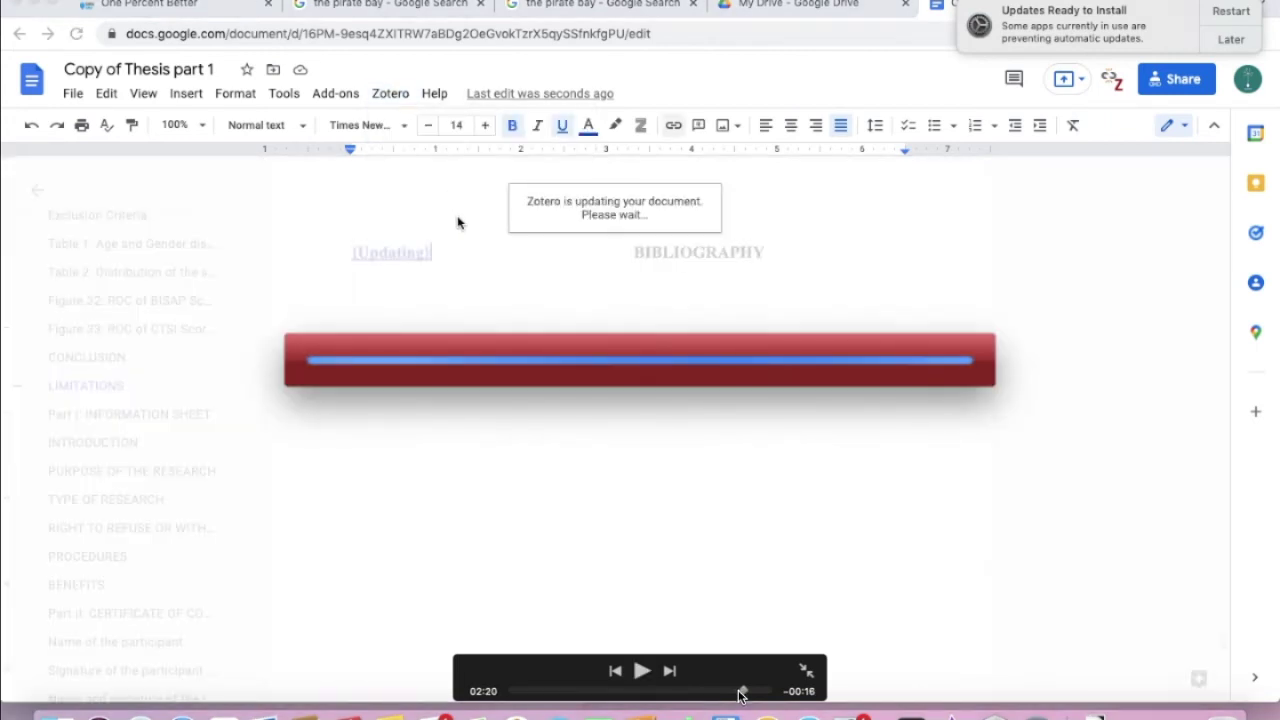
drag(744, 691, 741, 691)
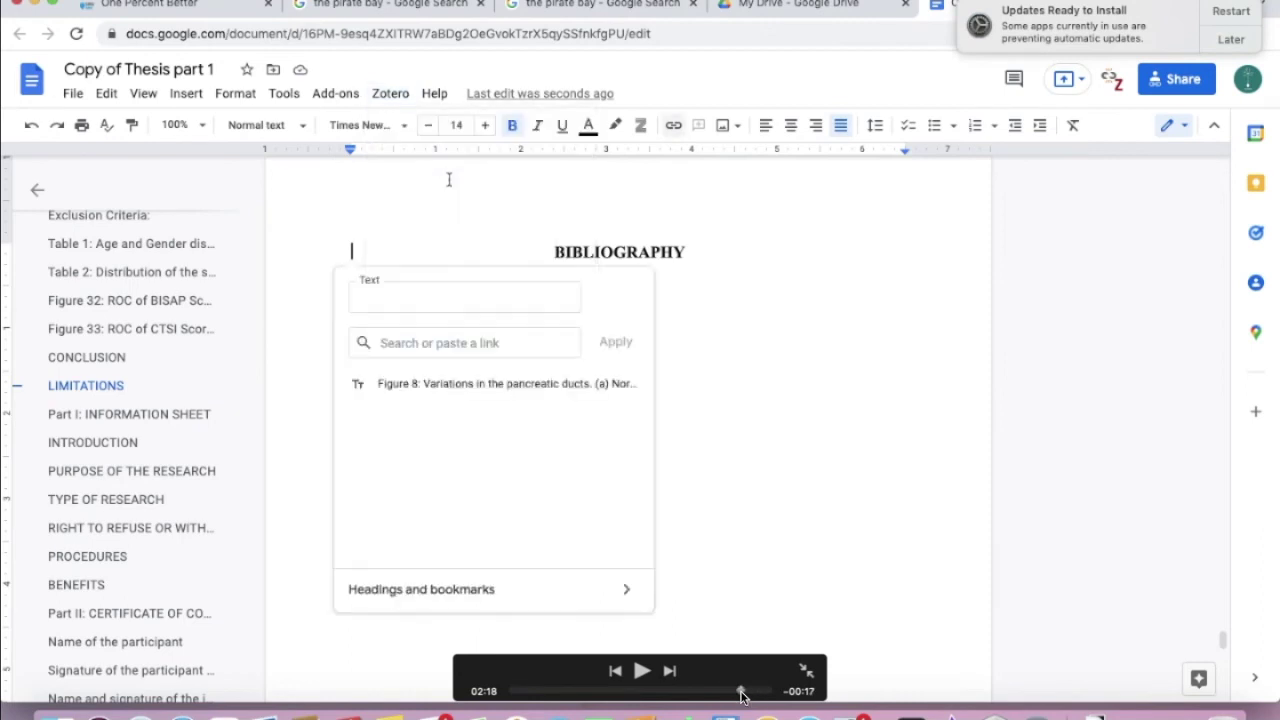
click(643, 679)
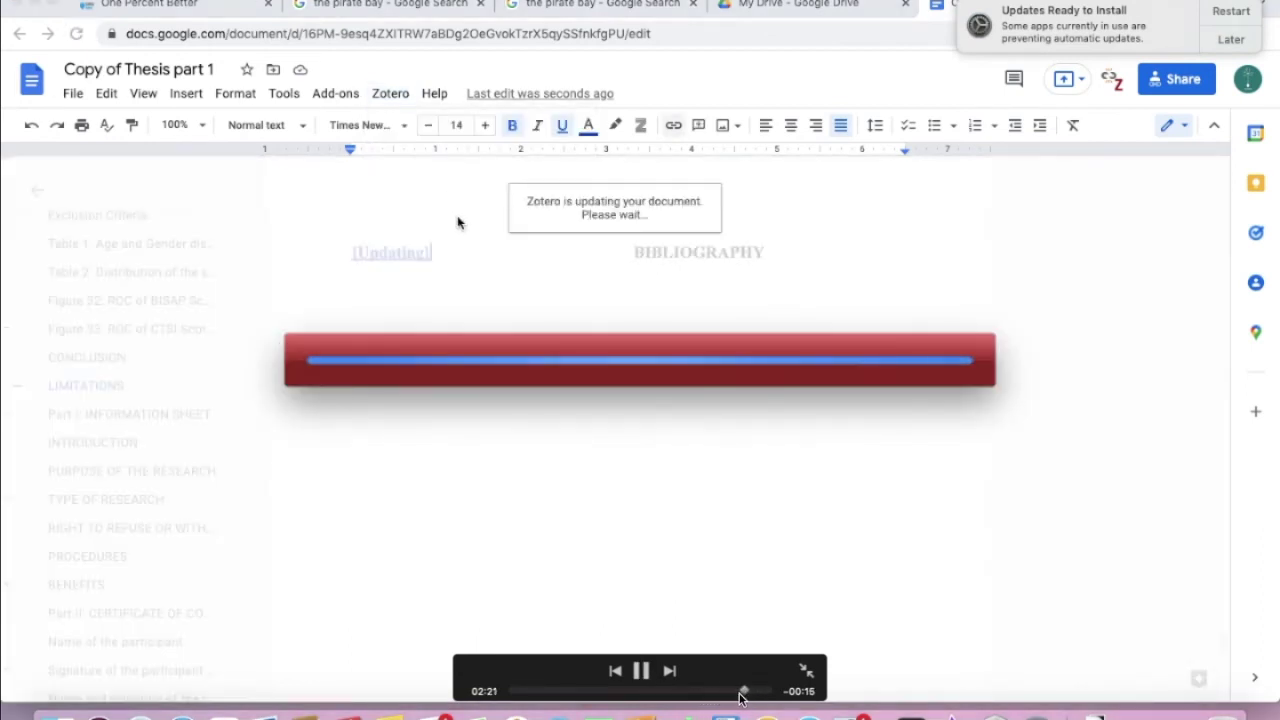
Rewind slightly from 2:21 and replay the bibliography generation, continuing through the reference list towards the end of the movie
drag(742, 691, 735, 691)
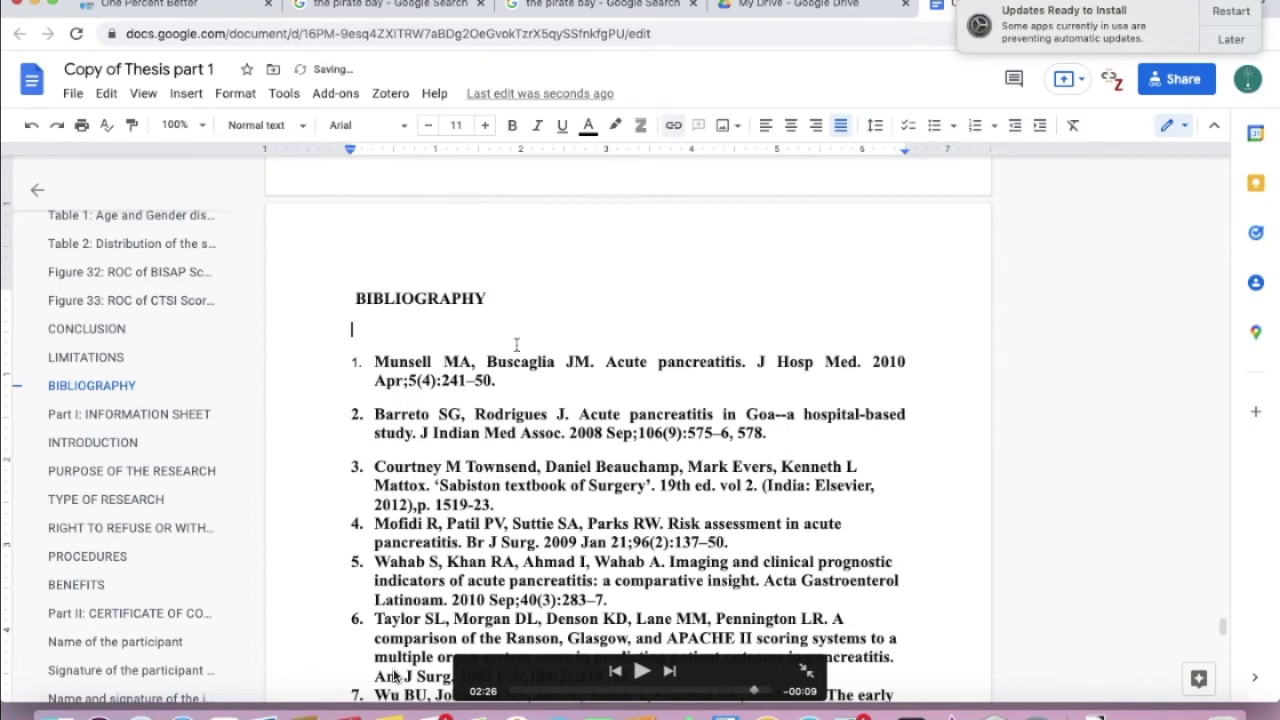
click(645, 673)
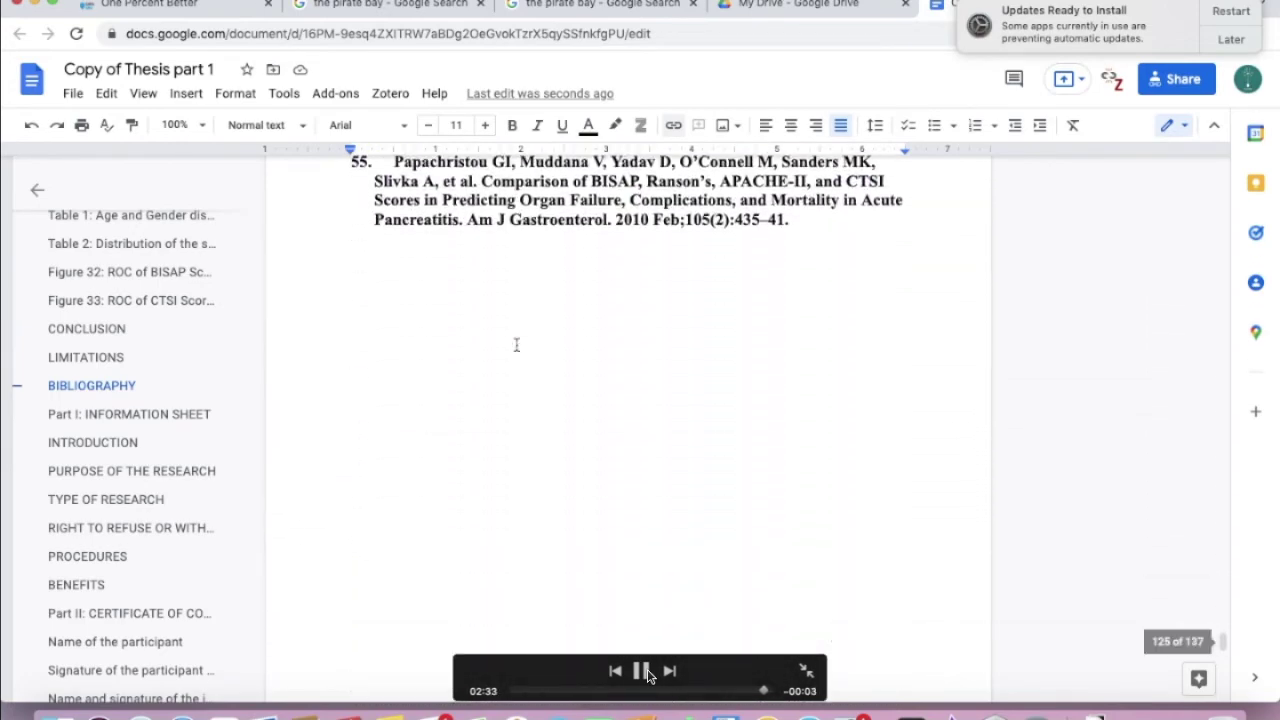
click(643, 672)
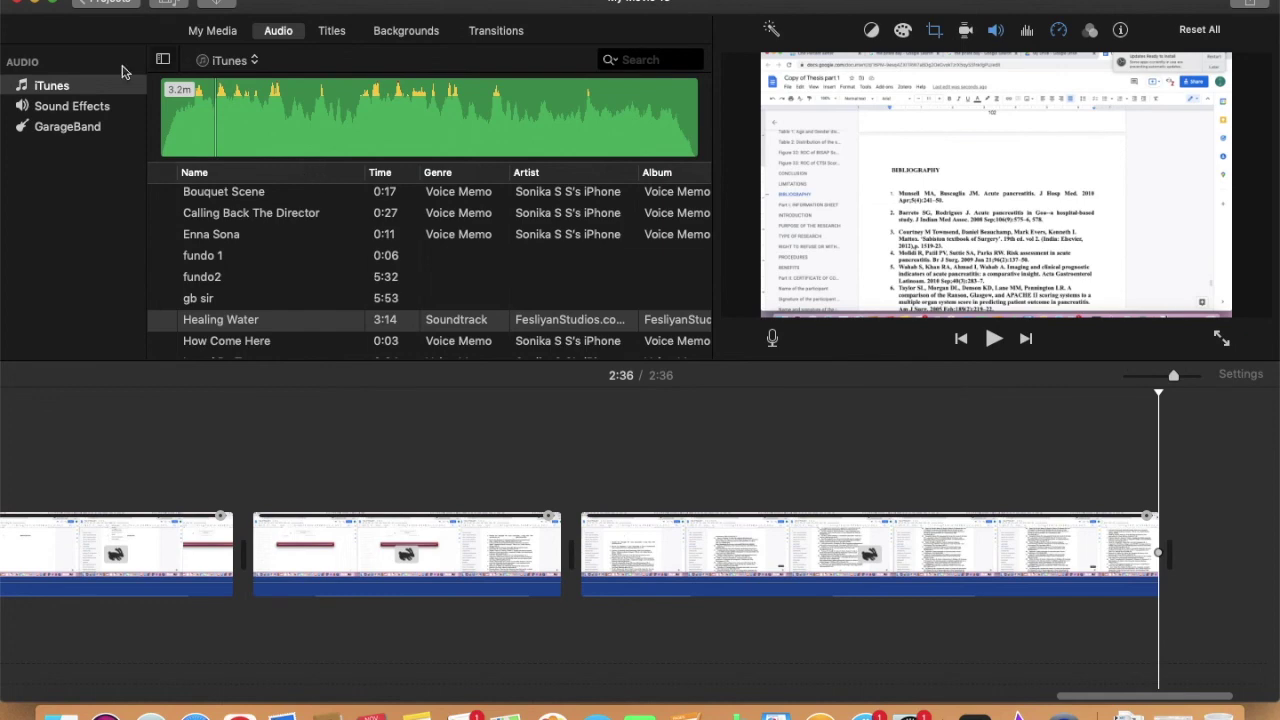
Minimise the iMovie and iMessage windows to clear the desktop
click(37, 5)
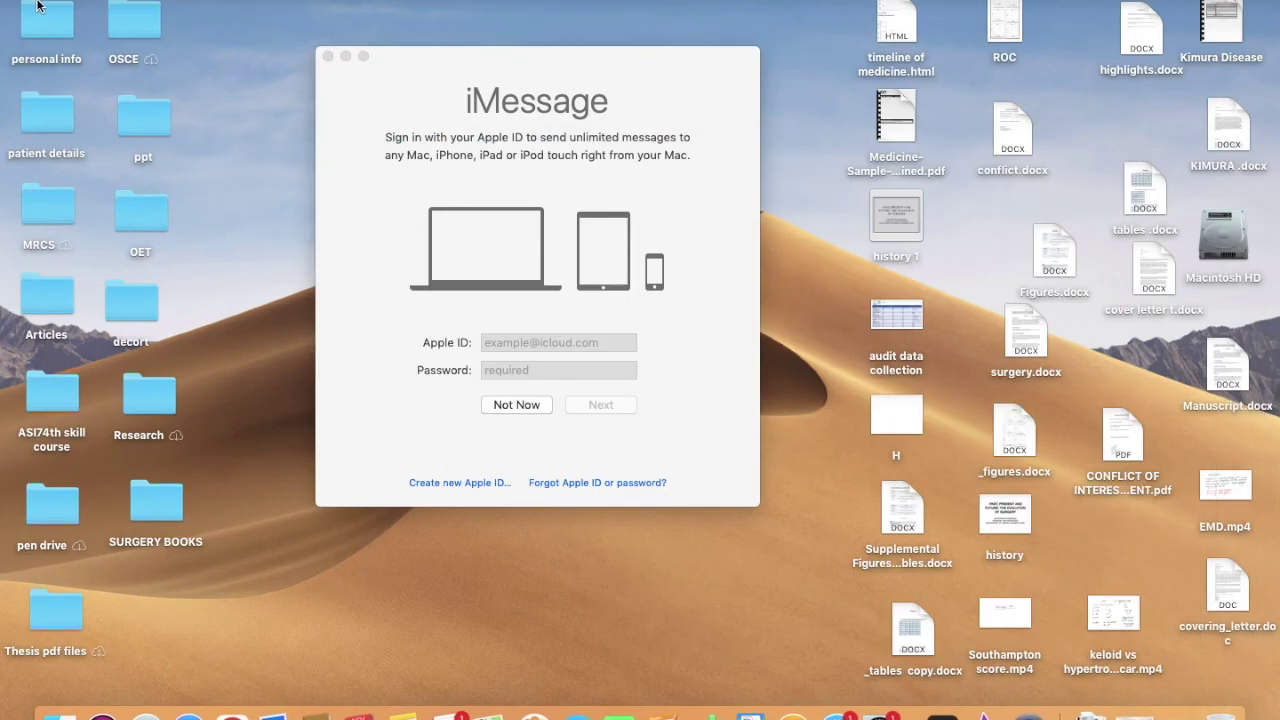
click(344, 57)
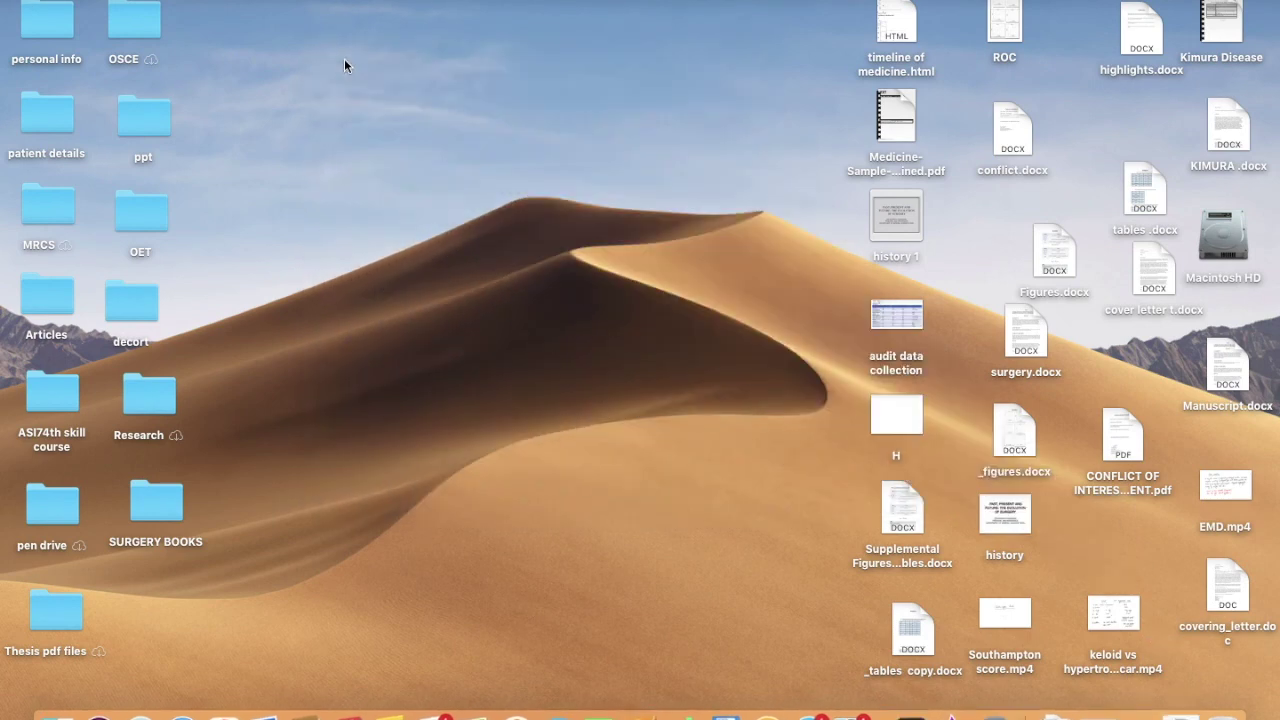